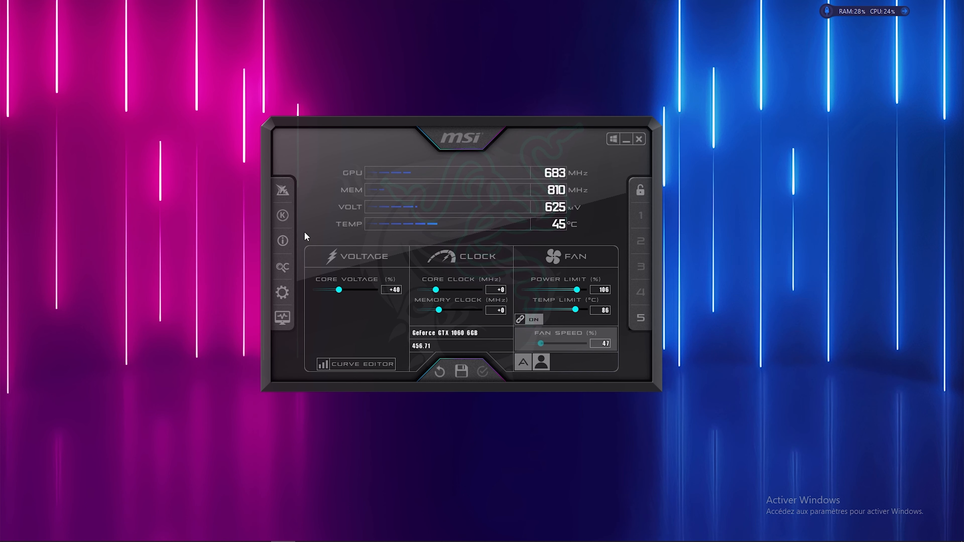
Launch Kombustor, run the (GL) msi-01 stress test at 1280x720, and reposition the overclocking window beside it.
click(285, 214)
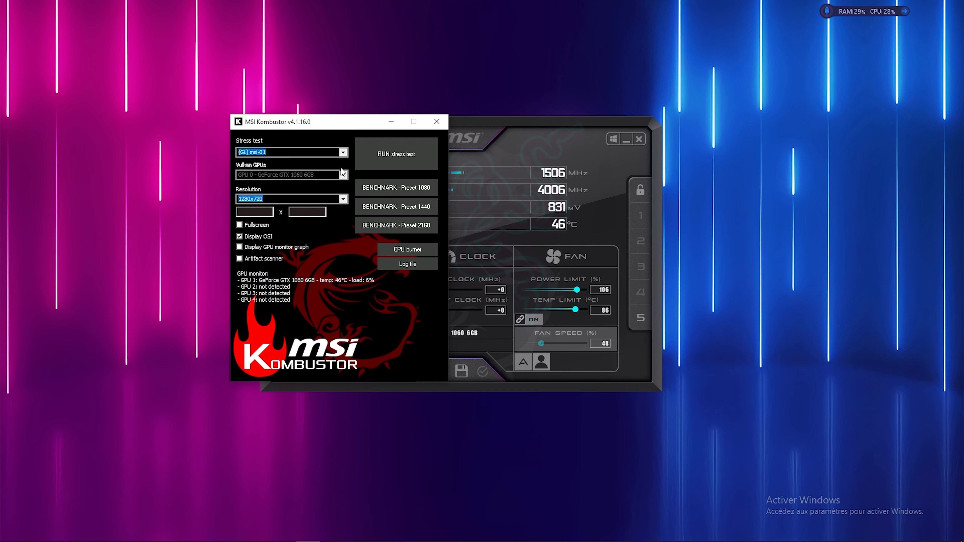
click(357, 162)
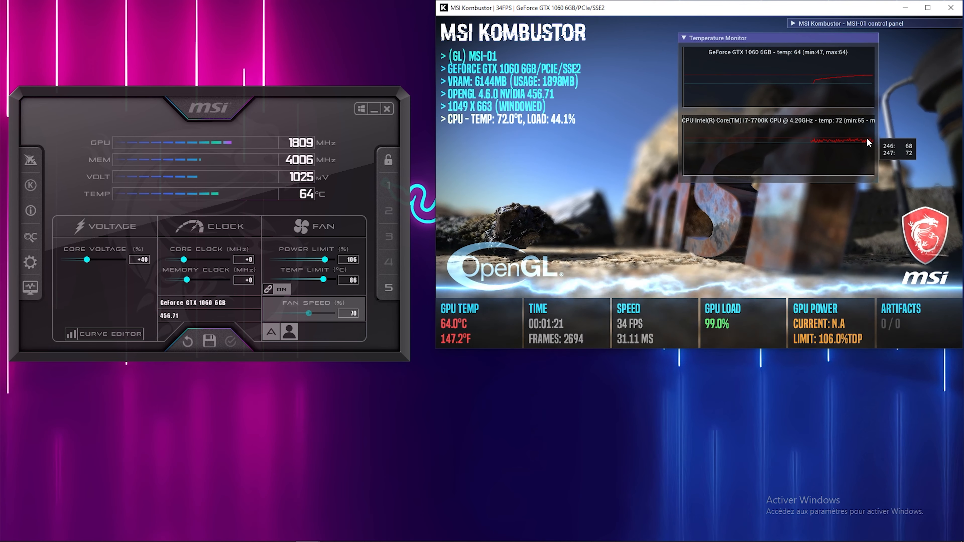
drag(323, 91, 335, 61)
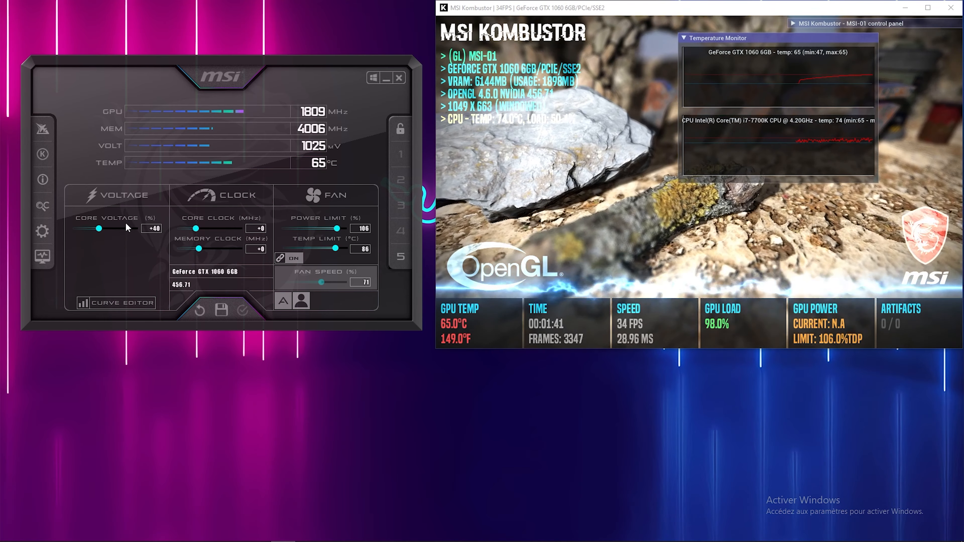
Raise the core voltage to +100 % and the power limit to 107 %.
mouse_move(110, 228)
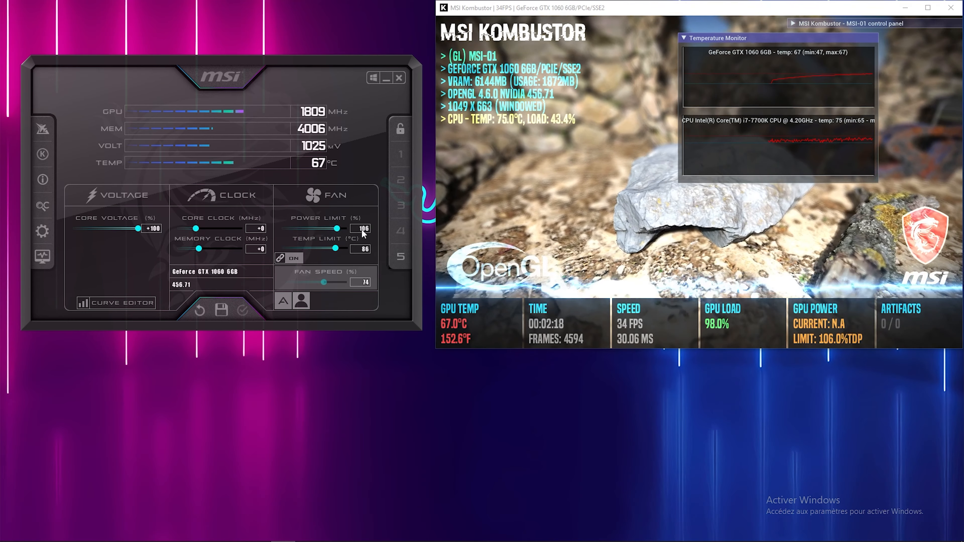
click(340, 230)
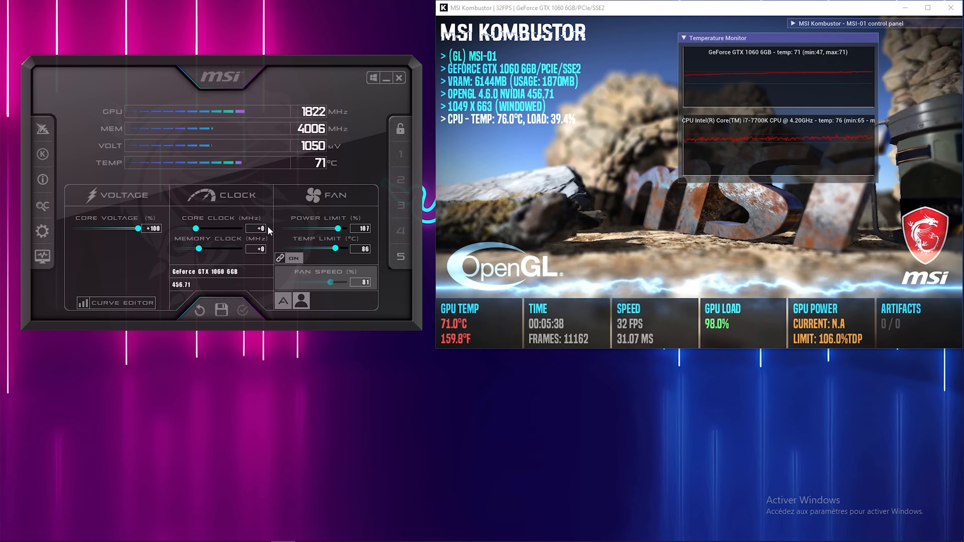
Apply a core clock offset of +50 MHz and raise it further to +100 MHz with the stress test running.
click(262, 229)
text(50)
key(Return)
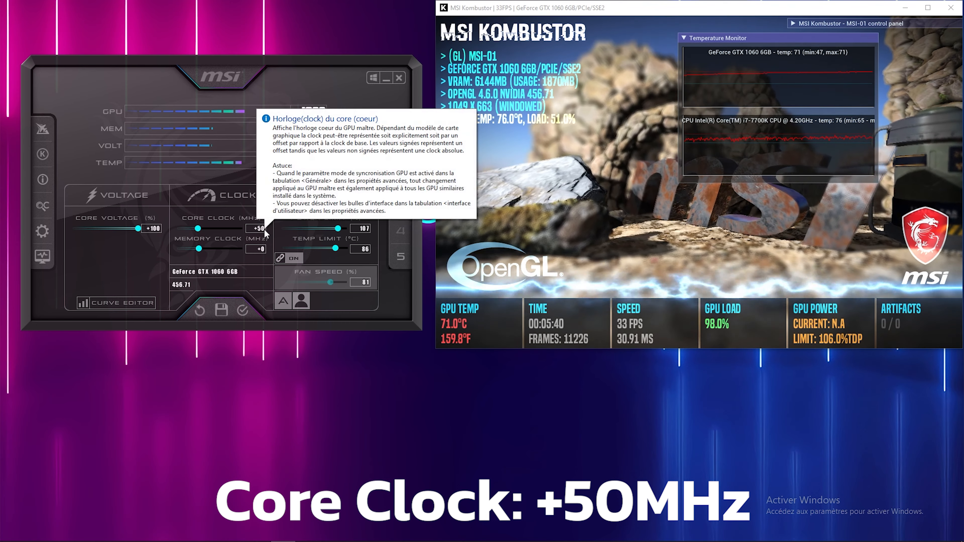
click(243, 317)
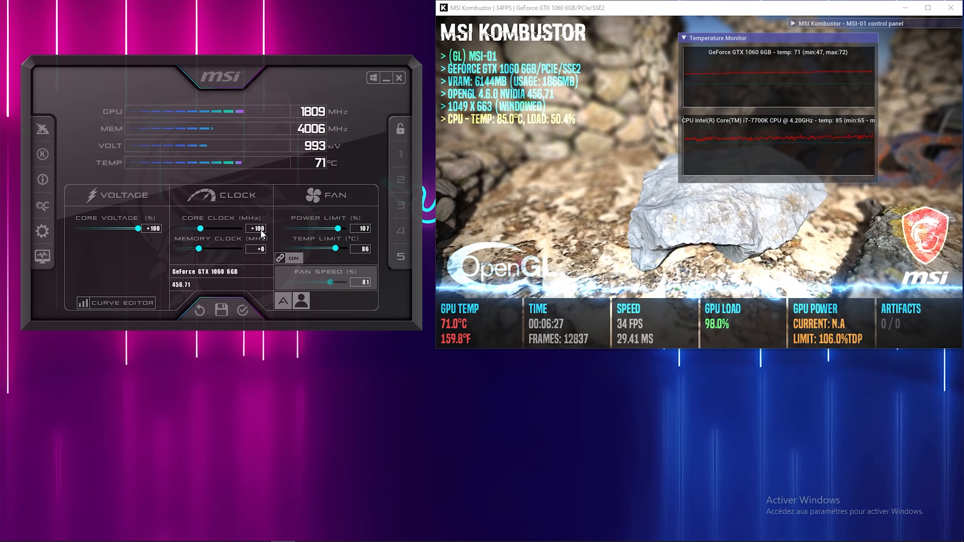
click(244, 309)
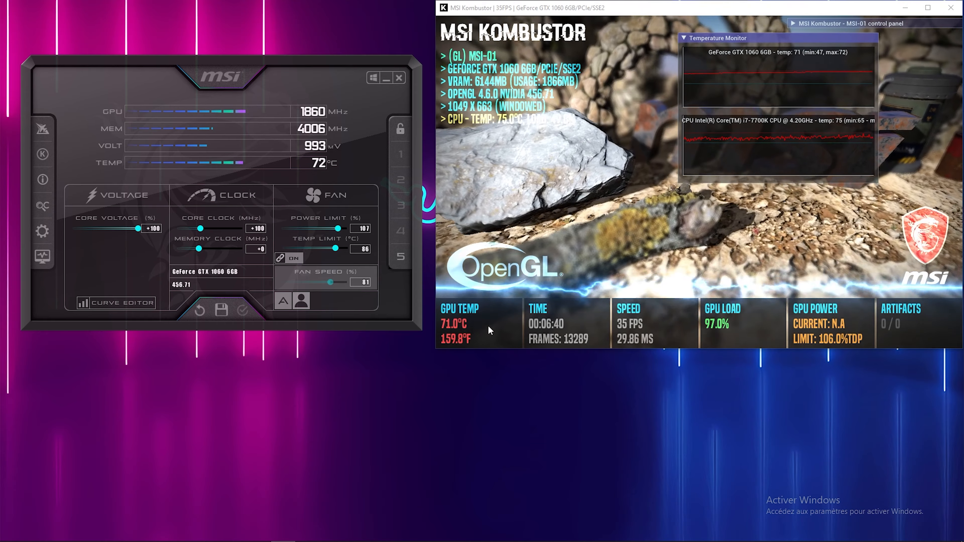
Check the system's RAM and CPU usage in the performance monitor and return the stress test window to its place.
drag(781, 7, 757, 92)
click(904, 11)
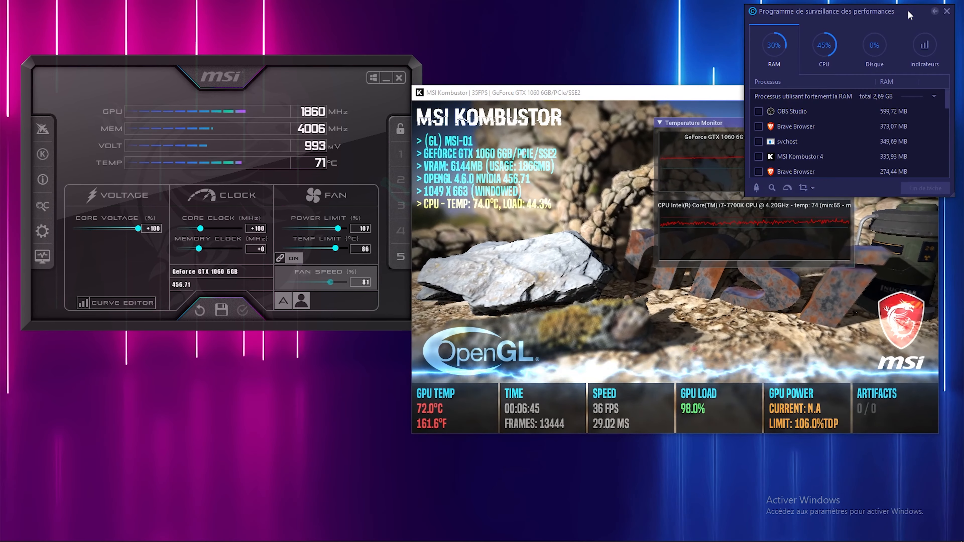
click(932, 14)
drag(798, 97, 824, 13)
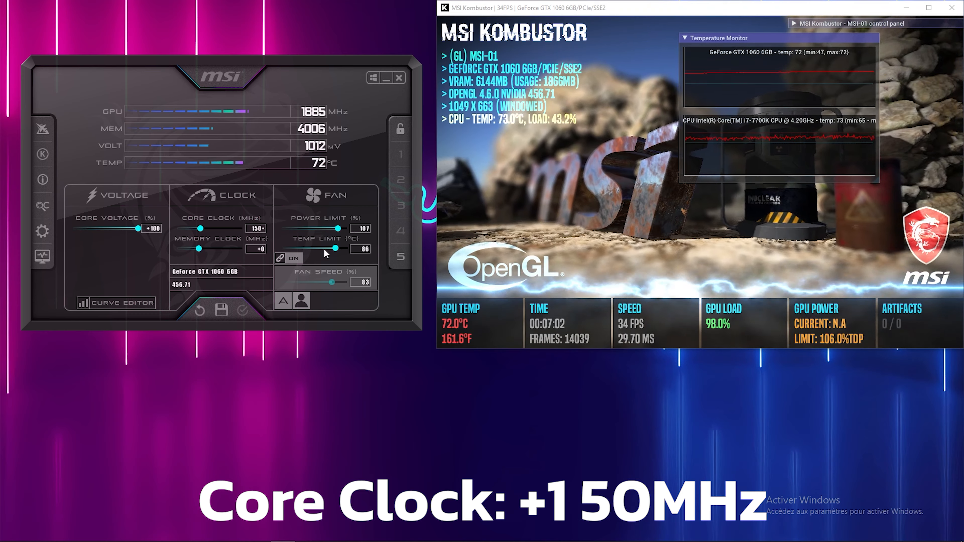
Set the core clock offset to +150 MHz and apply it.
click(243, 310)
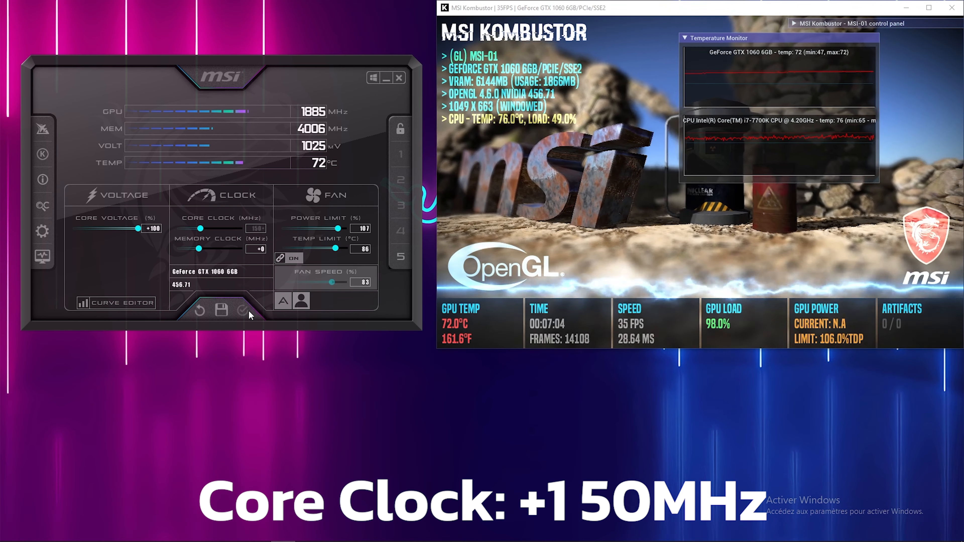
text(150)
key(Return)
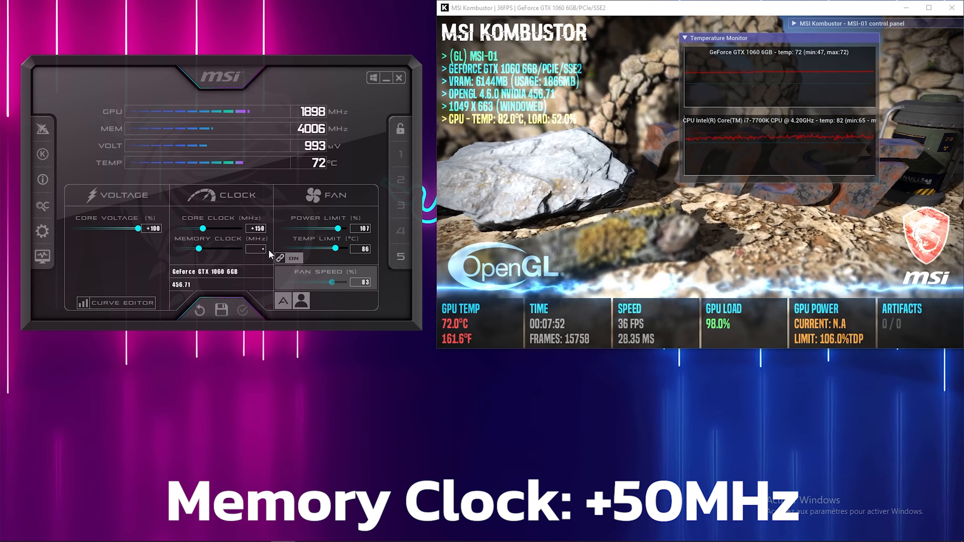
Apply a memory clock offset of +100 MHz and increase it to +150 MHz.
text(100)
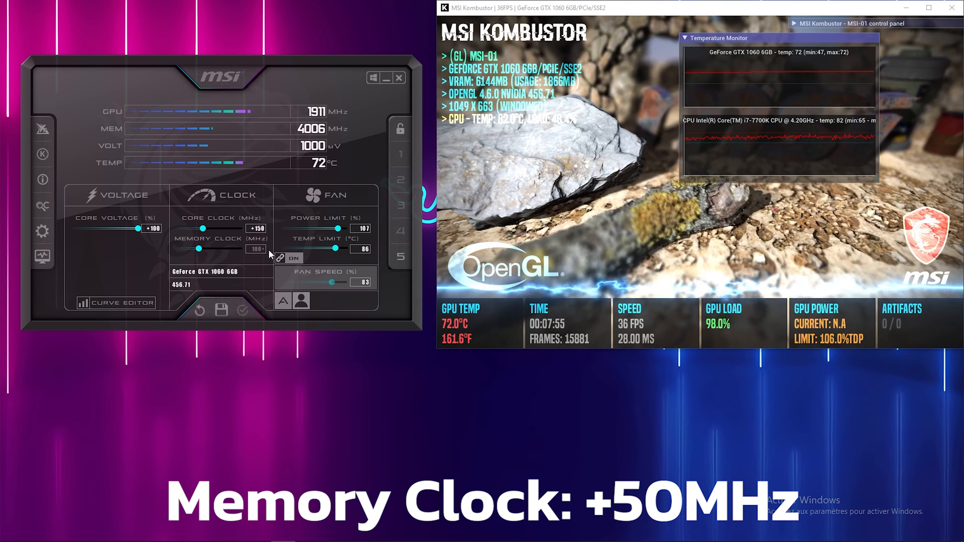
key(Return)
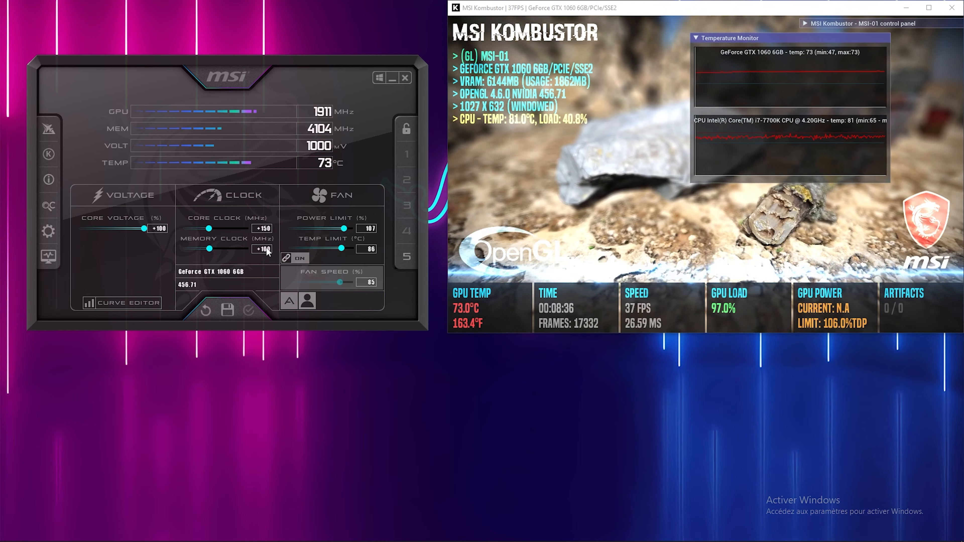
click(265, 250)
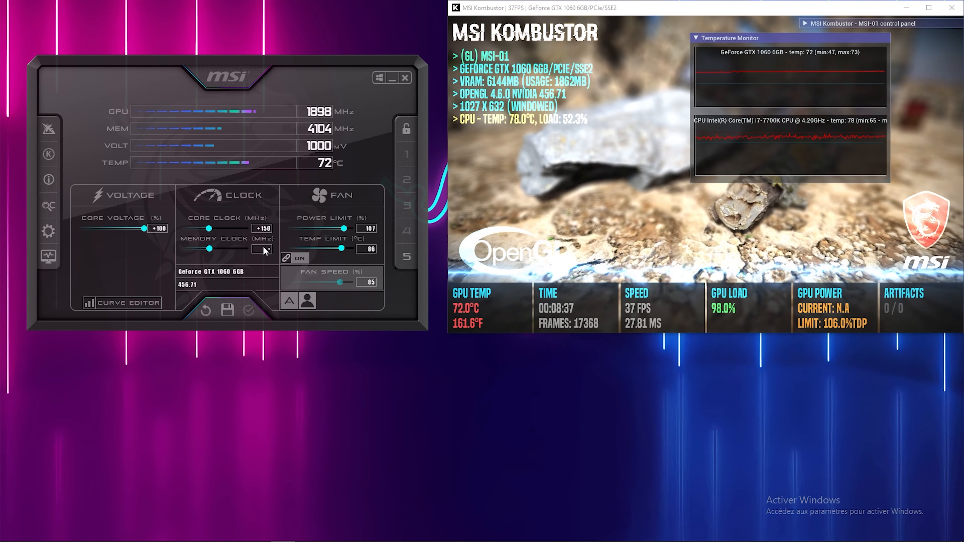
text(150)
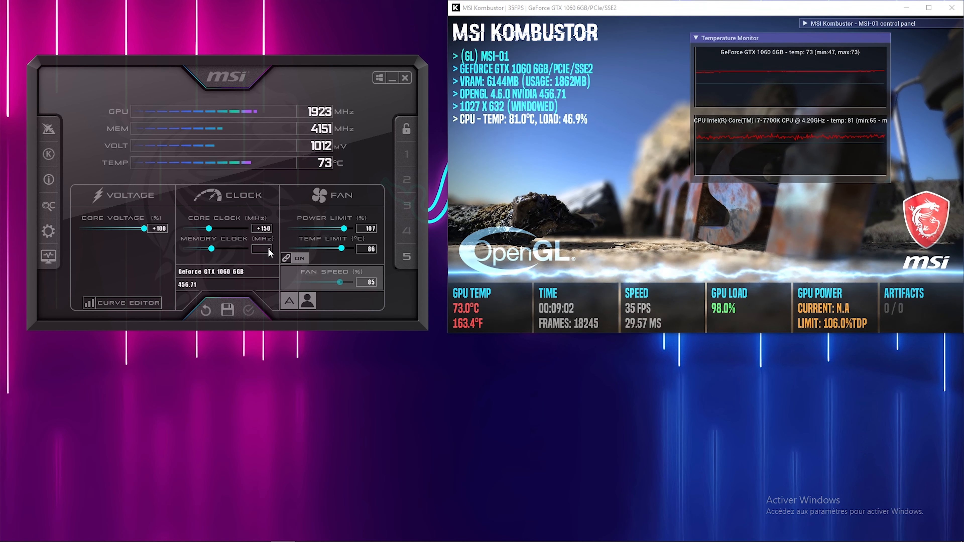
Set the memory clock offset to +200 MHz and apply it.
text(00)
key(Return)
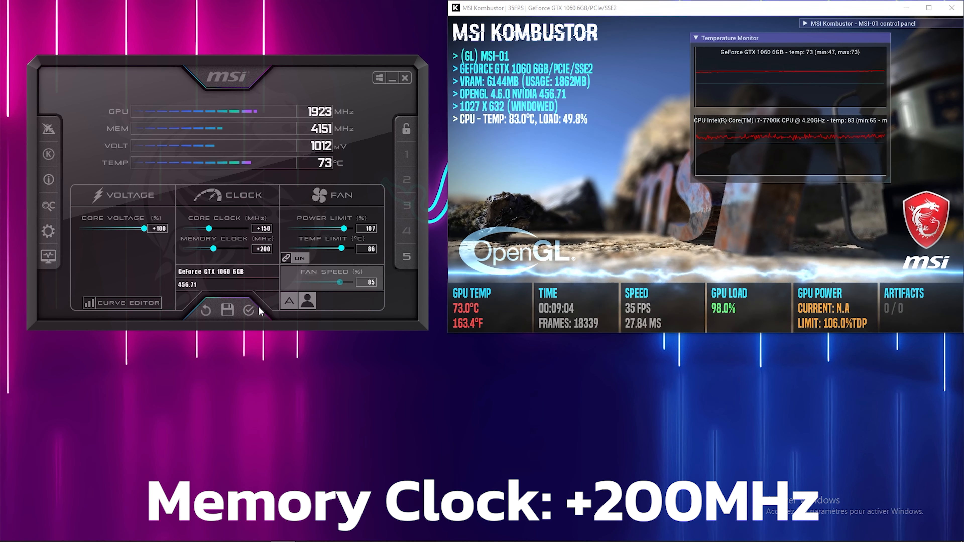
click(249, 311)
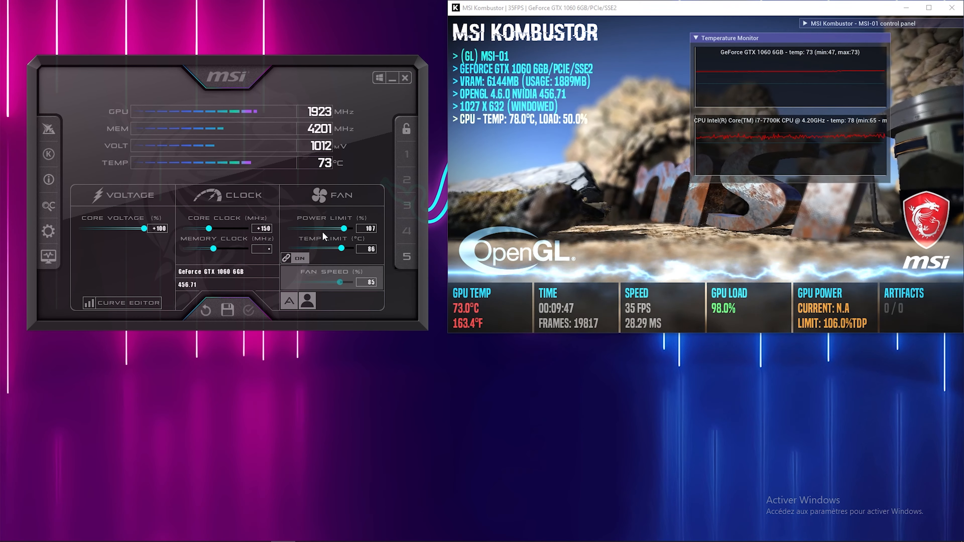
Raise the memory clock offset to +250 MHz and apply it.
text(250)
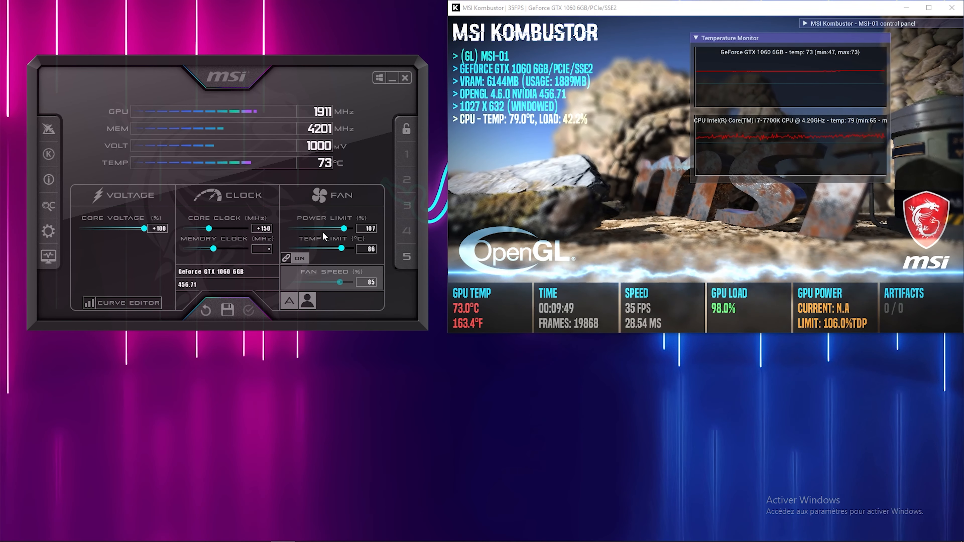
key(Return)
click(253, 316)
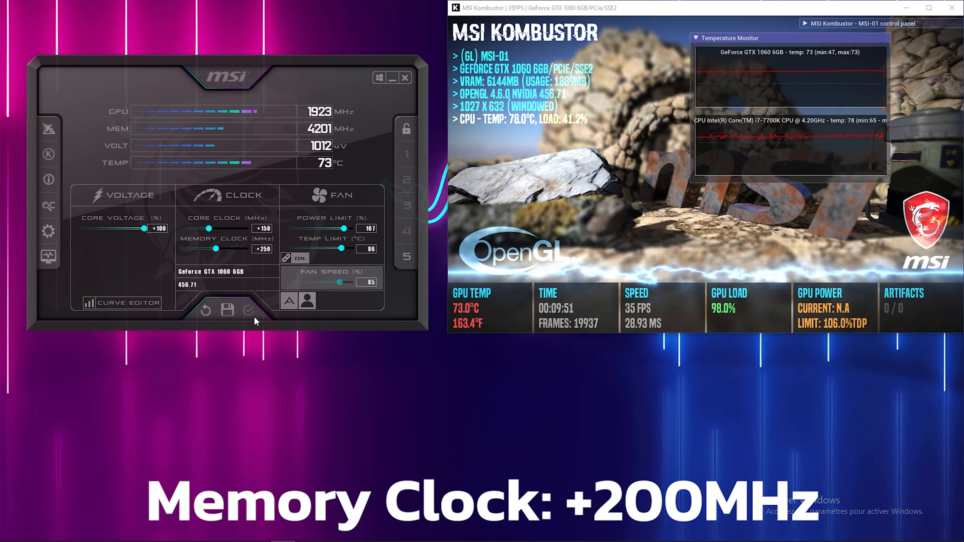
Review the hardware monitoring graphs and set the core clock offset to +170 MHz.
click(49, 255)
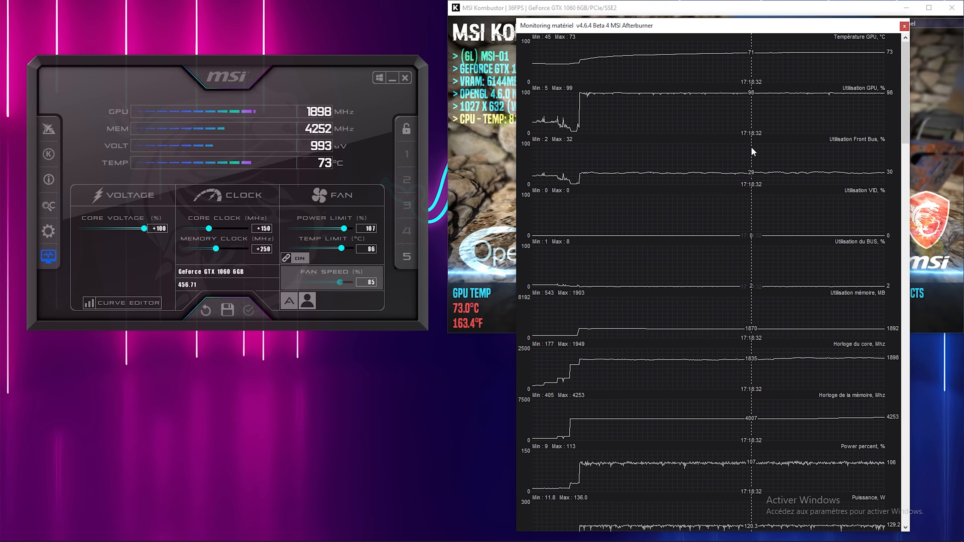
click(904, 26)
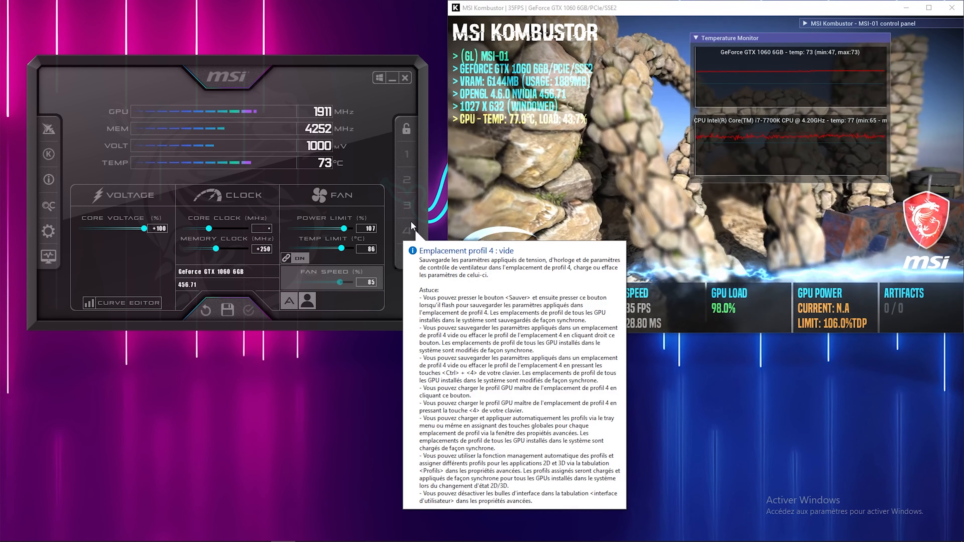
text(70)
key(Return)
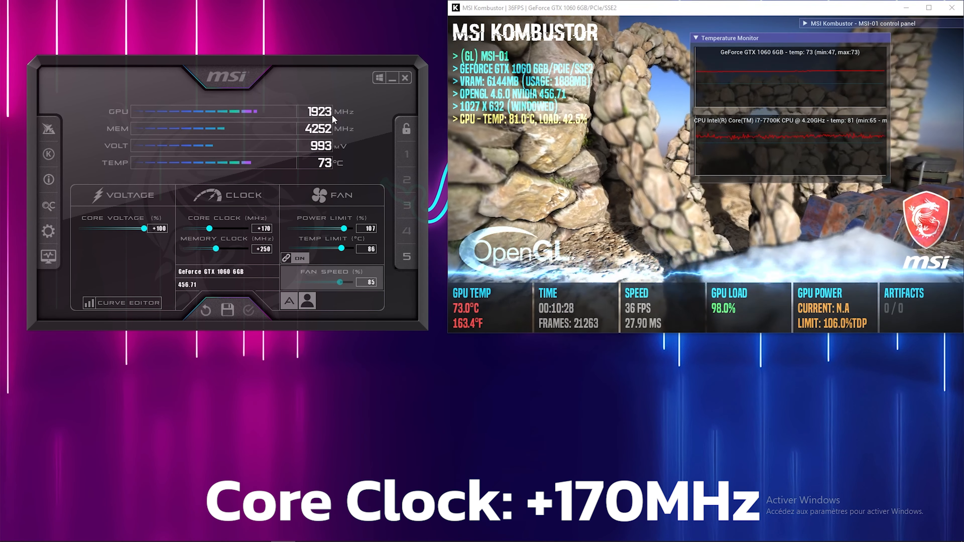
Set the memory clock offset to +300 MHz and apply it.
click(265, 248)
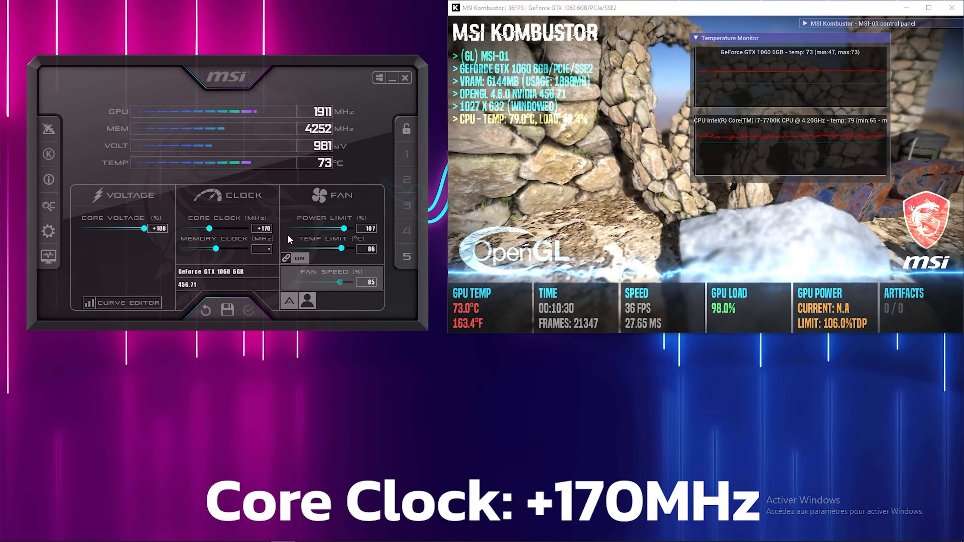
text(300)
key(Return)
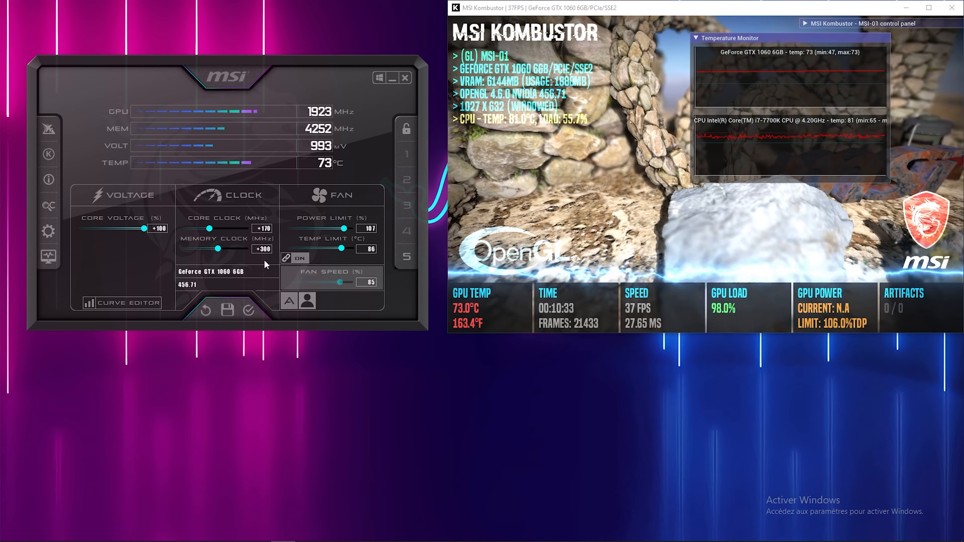
click(267, 248)
text(270)
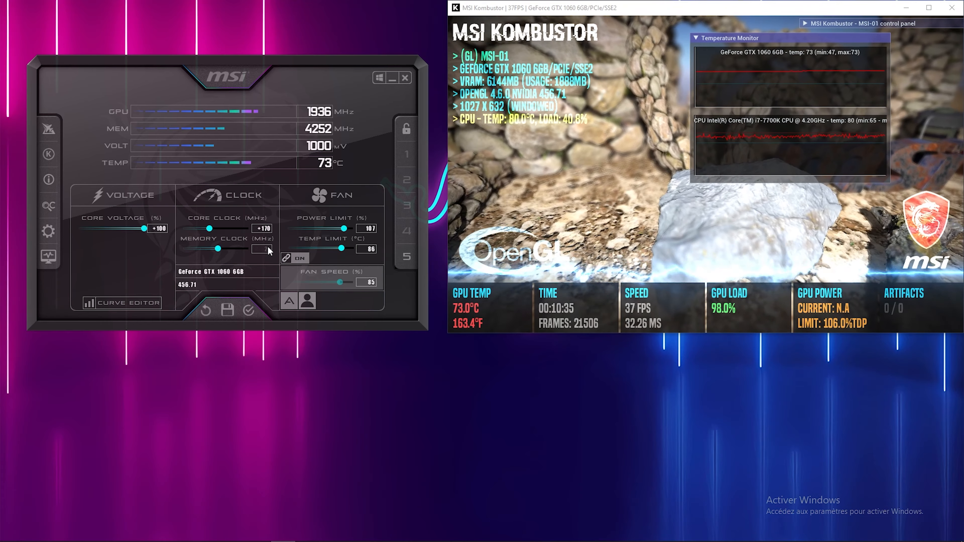
click(257, 309)
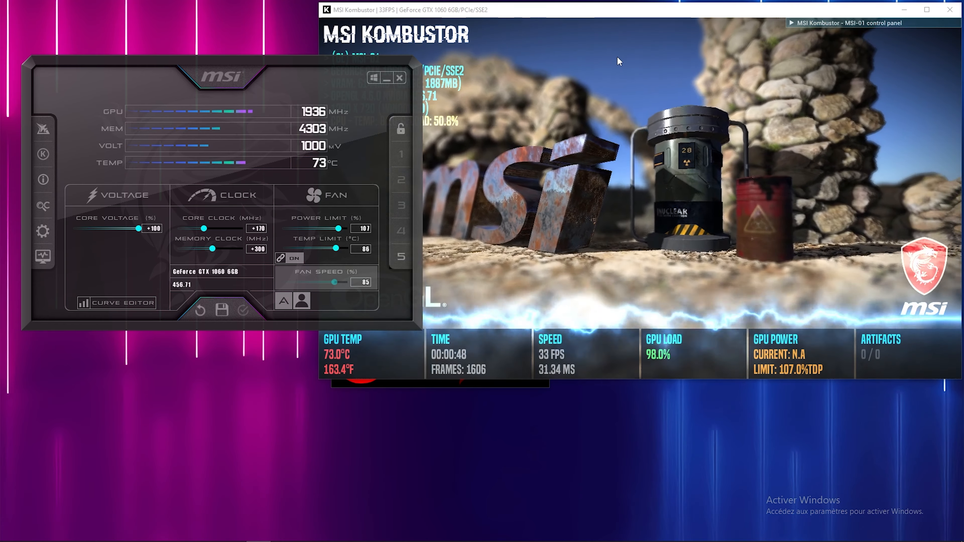
Bring the Kombustor stress test to the front and close it.
click(521, 95)
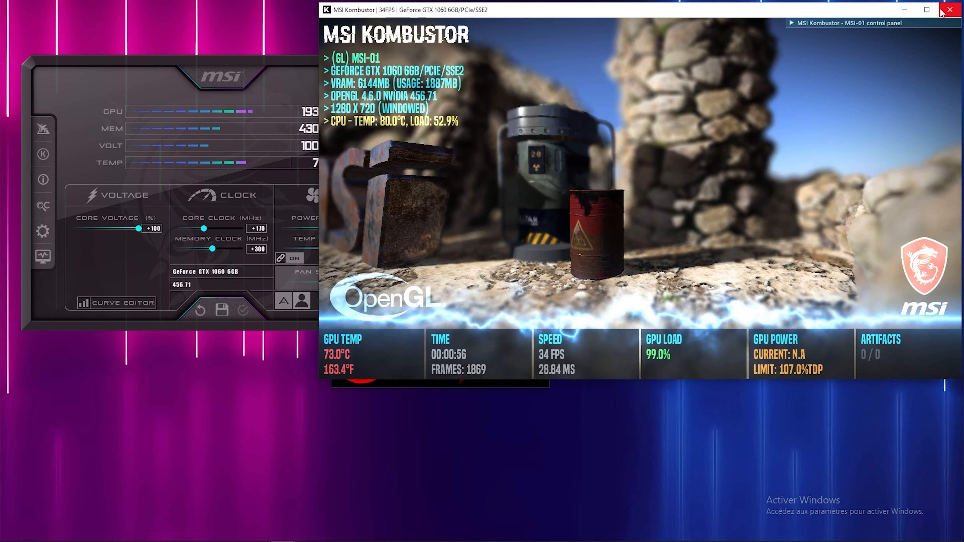
click(949, 10)
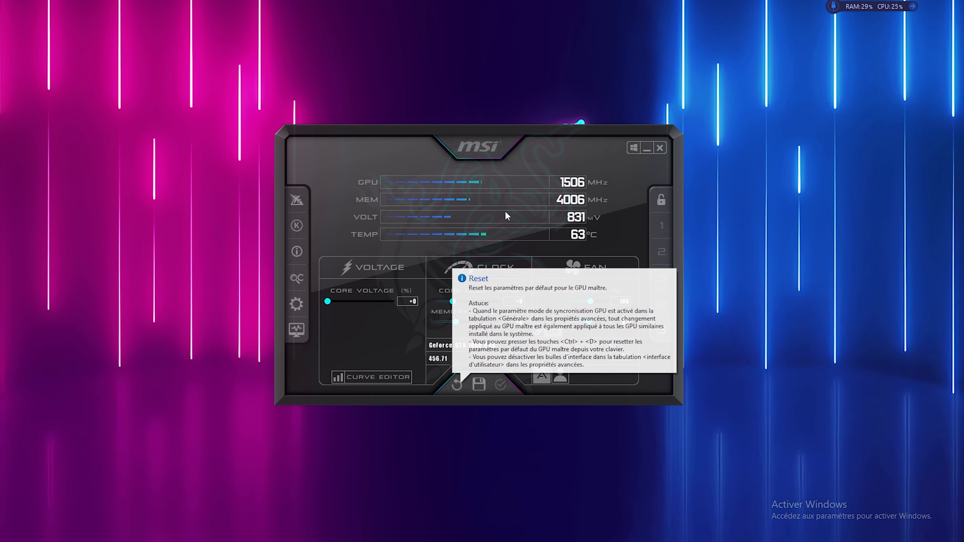
Save the default GPU settings to profile slot 1 and select that profile.
click(667, 225)
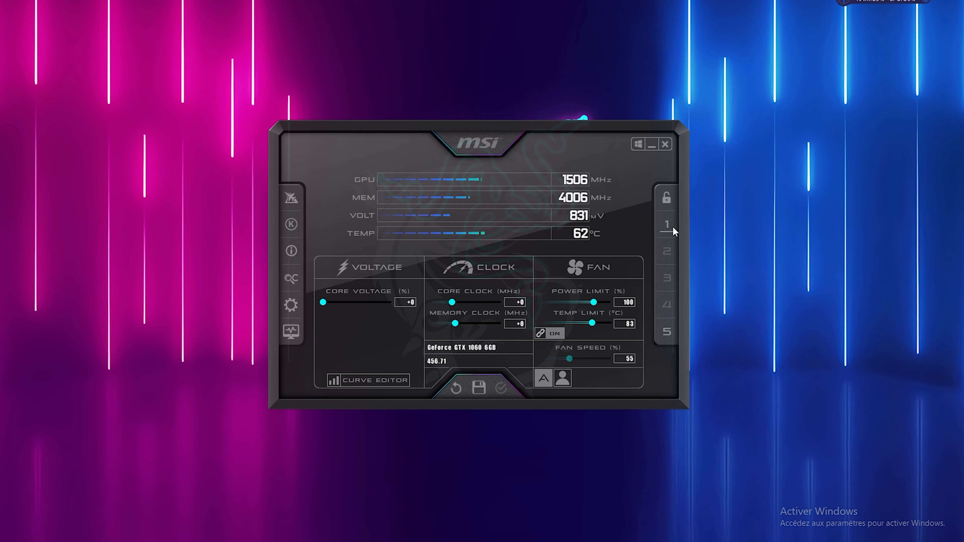
click(668, 228)
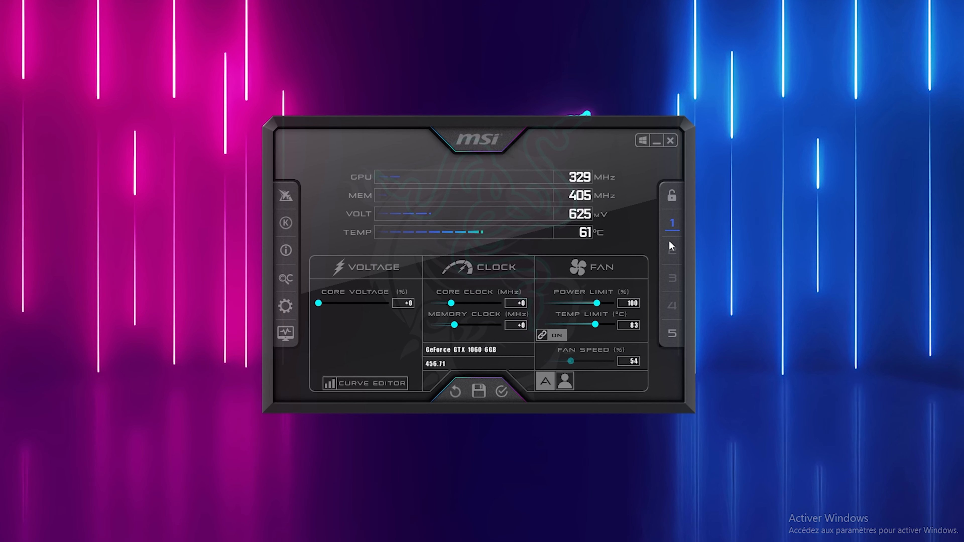